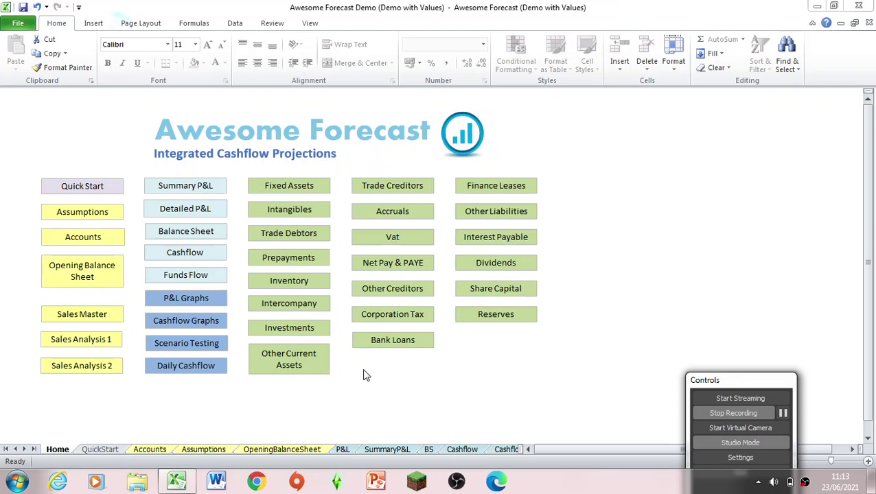
- Open the chart of accounts and review the Racing Bikes sales account's type, VAT rate and DSO days
left_click(91, 245)
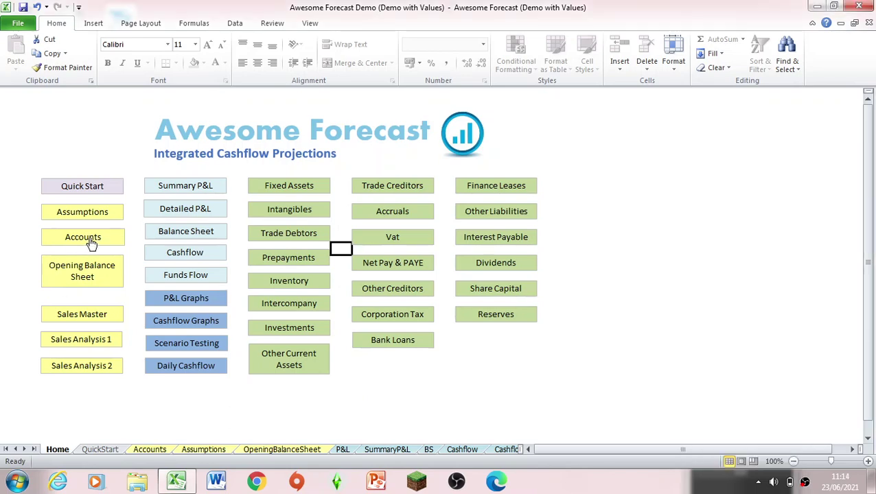
left_click(92, 244)
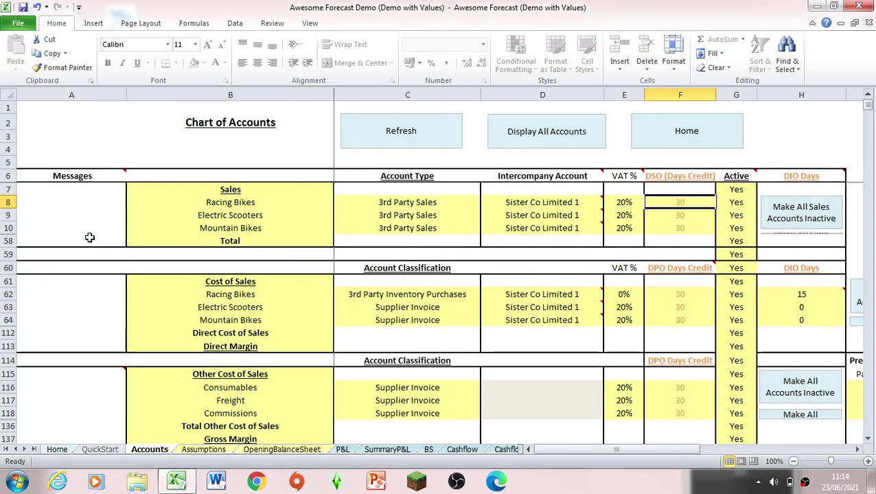
left_click(225, 202)
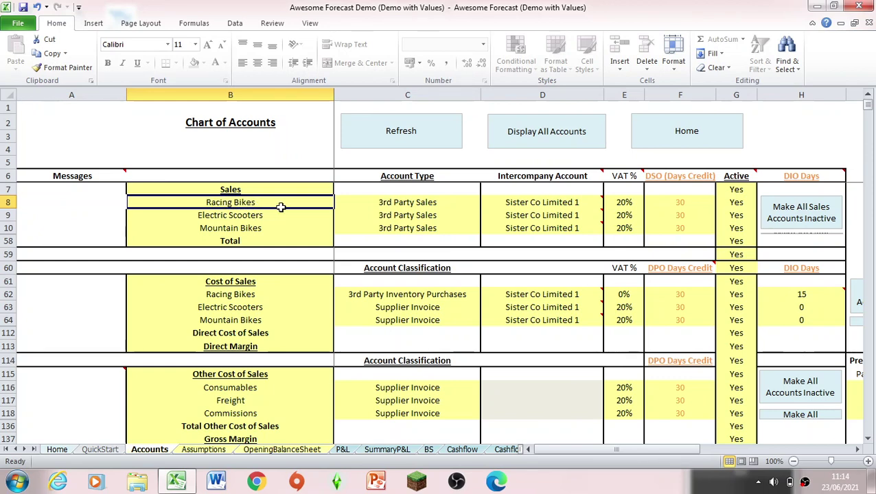
left_click(420, 202)
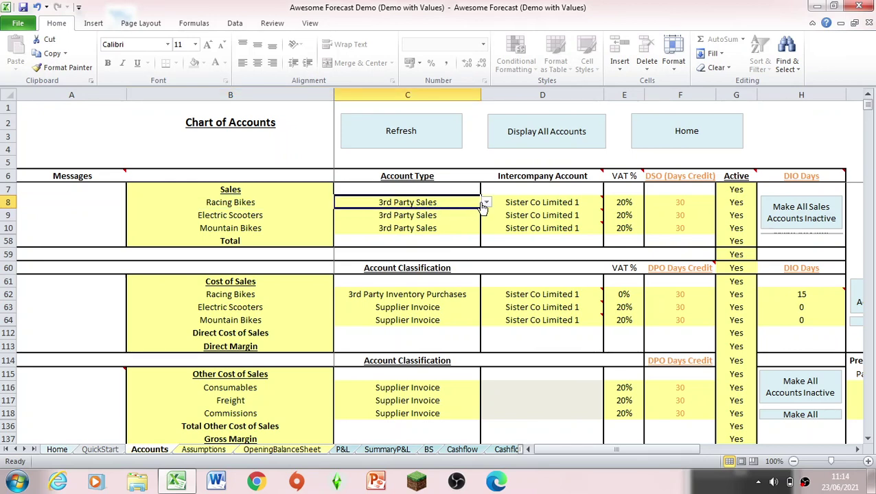
mouse_move(570, 215)
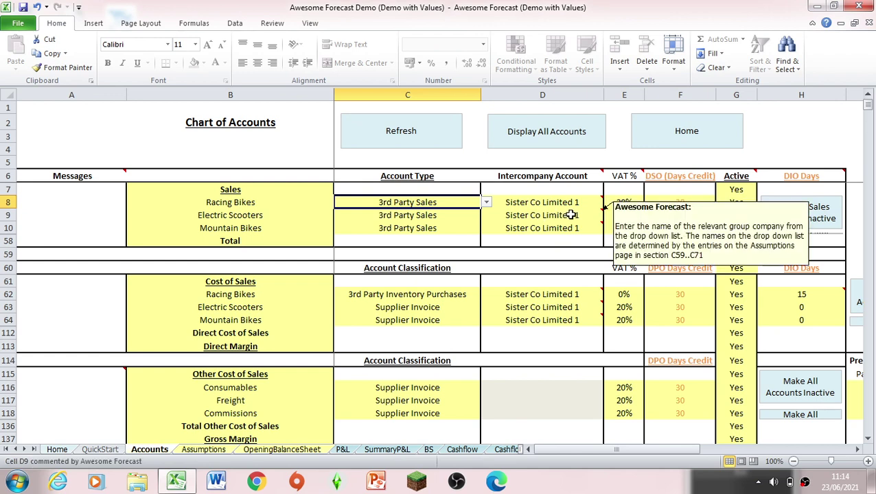
left_click(623, 206)
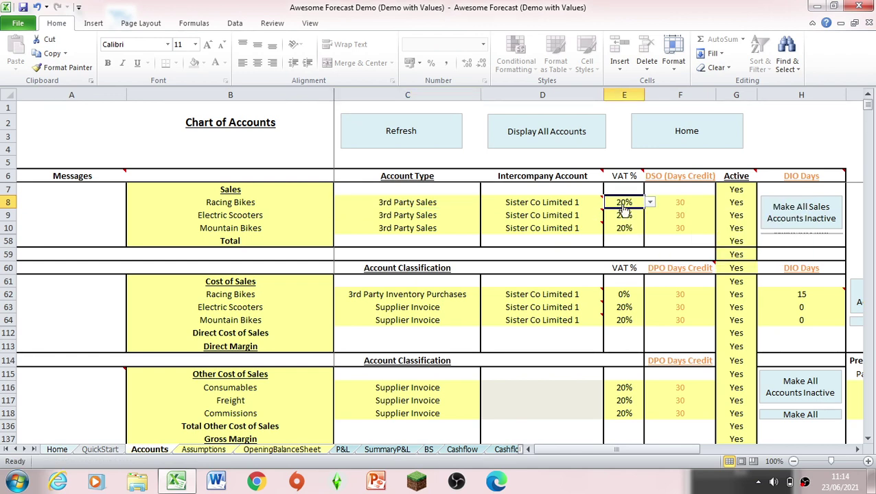
left_click(687, 201)
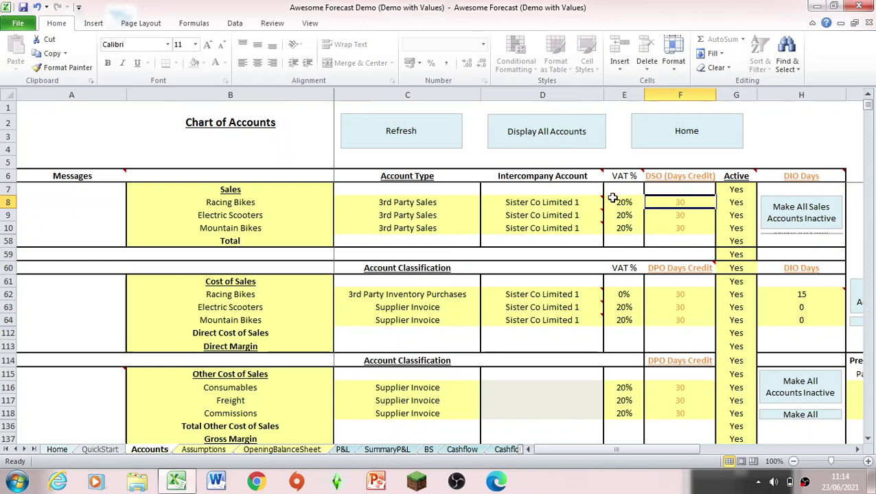
- Review the P&L sales, the forecast assumptions and the current-year Trade Debtors opening balance on their sheets
left_click(343, 450)
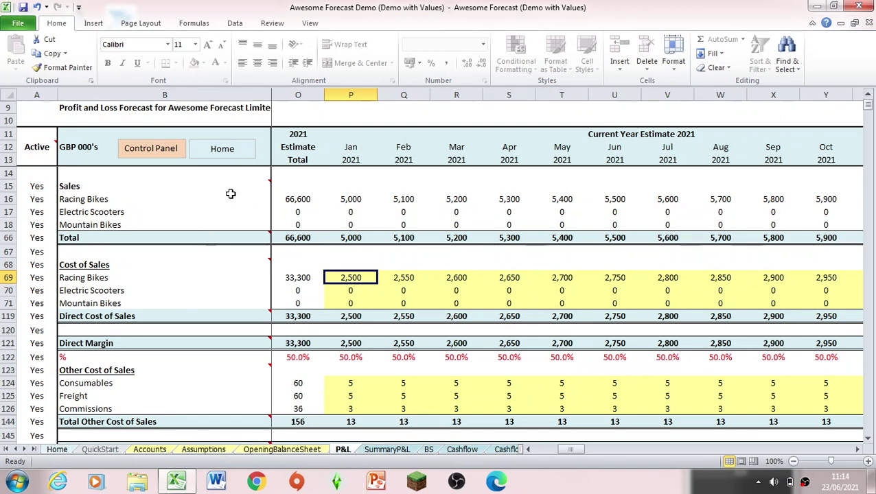
left_click(227, 153)
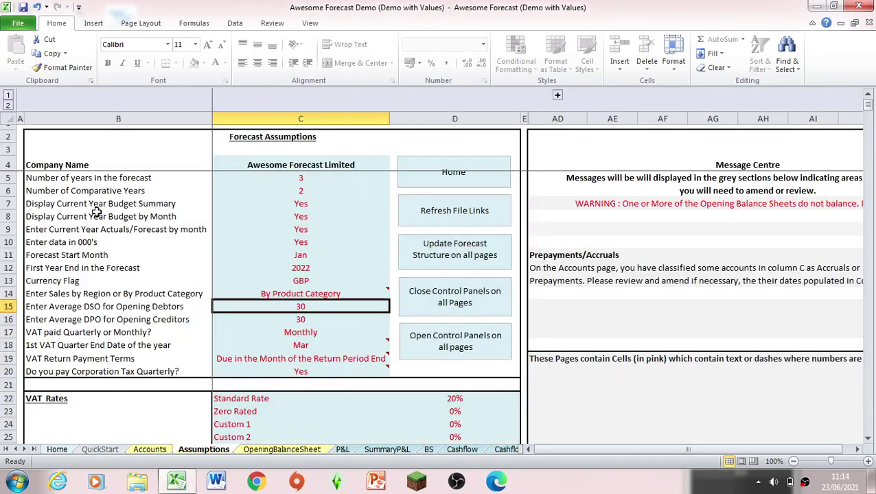
left_click(100, 217)
left_click(282, 450)
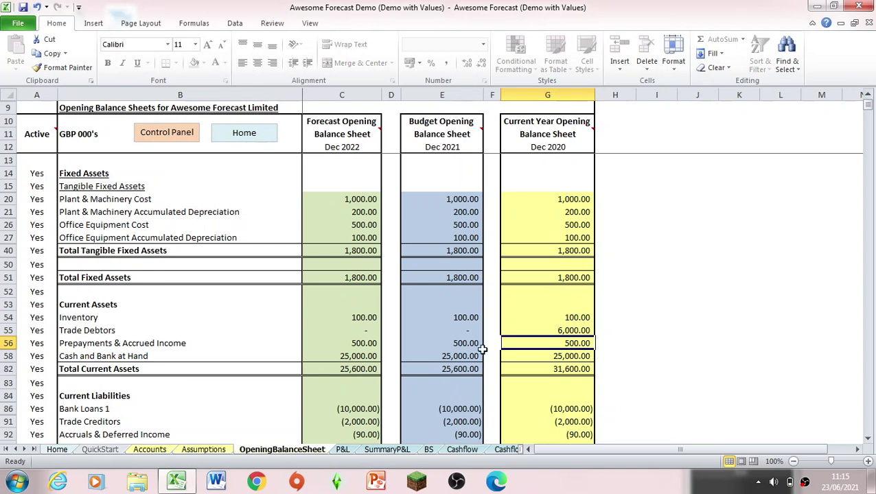
left_click(539, 332)
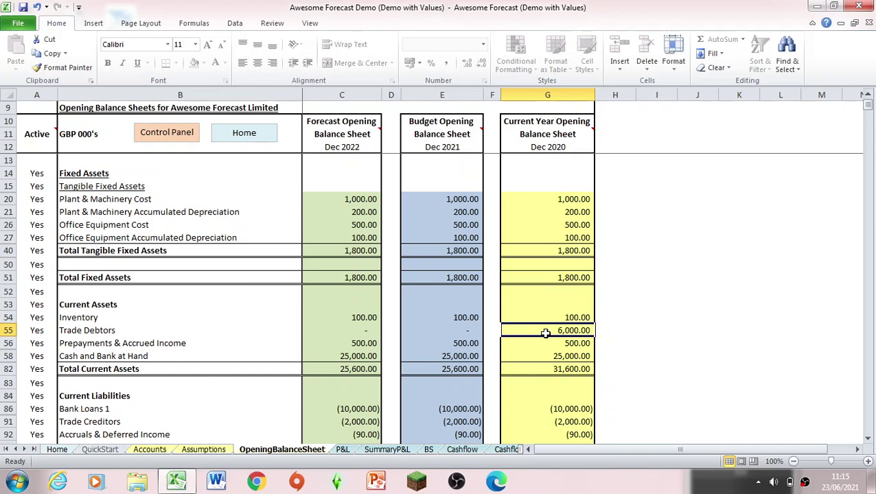
- Open the Trade Debtors forecast, then show and hide its control panel
left_click(239, 132)
left_click(287, 235)
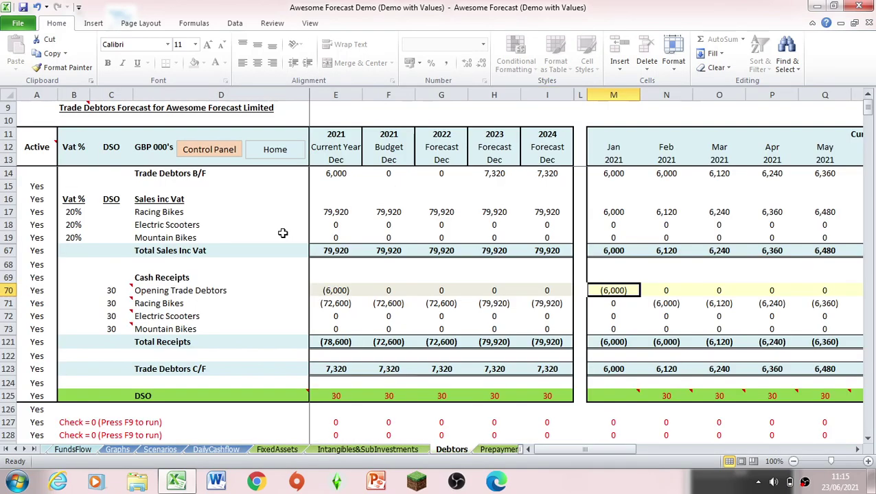
left_click(232, 150)
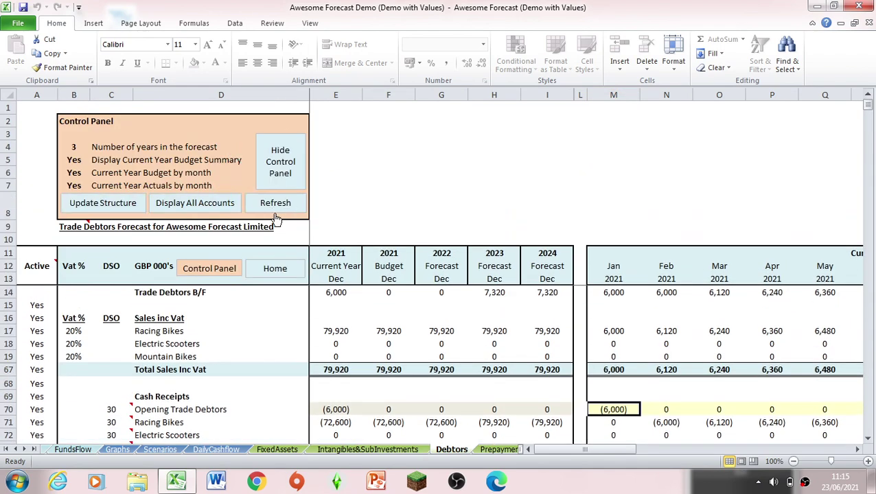
left_click(340, 180)
left_click(281, 159)
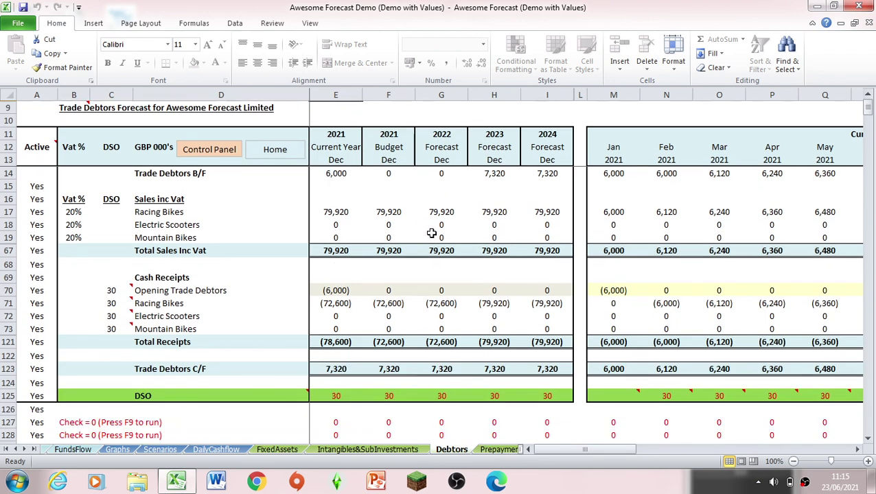
- Examine January 2021 trade debtors brought forward, Racing Bikes sales, opening debtor receipts and the carried-forward balance, plus the February DSO
left_click(612, 215)
left_click(597, 169)
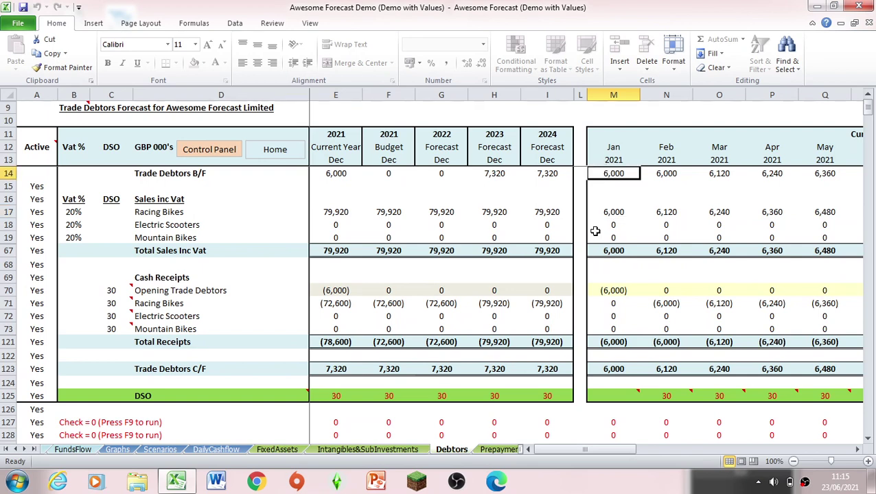
left_click(606, 291)
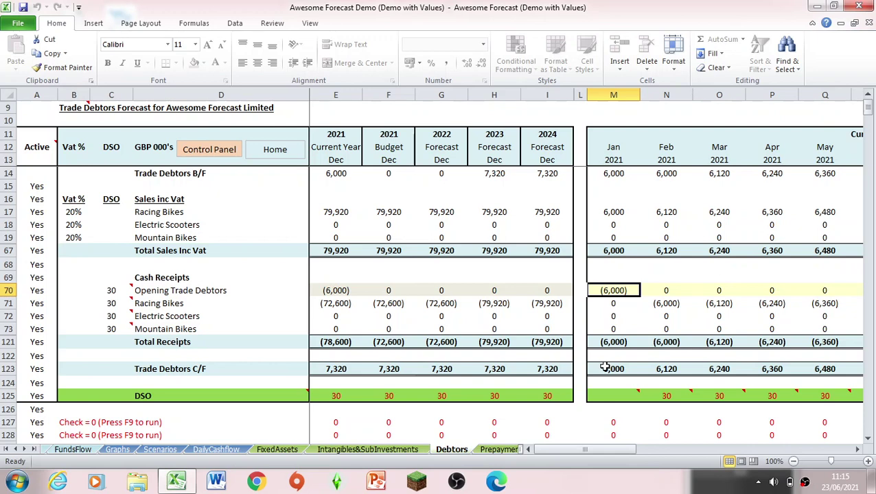
left_click(601, 211)
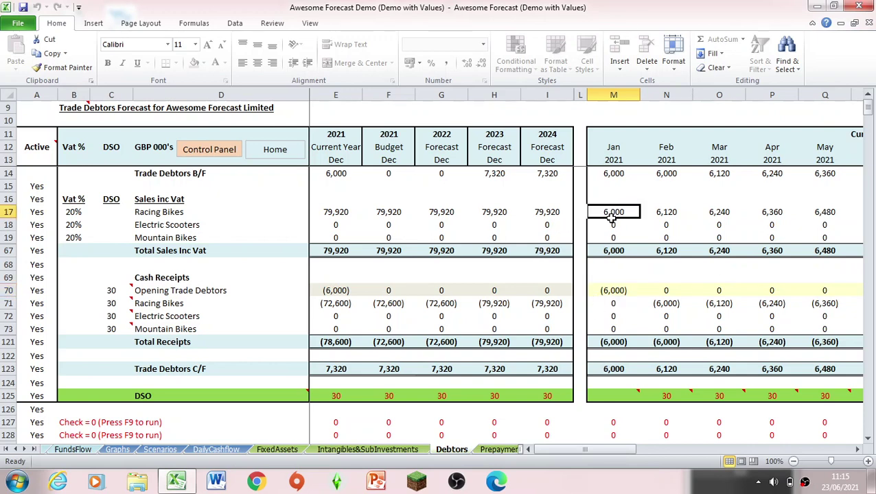
left_click(597, 370)
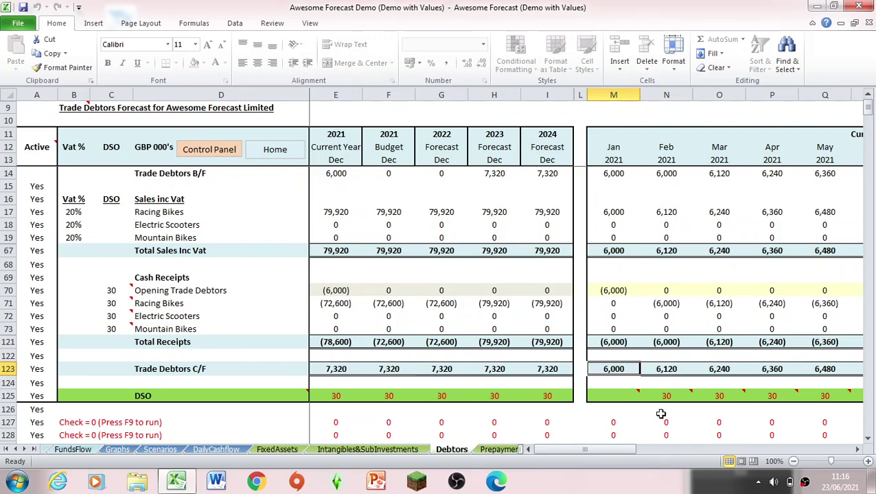
mouse_move(668, 400)
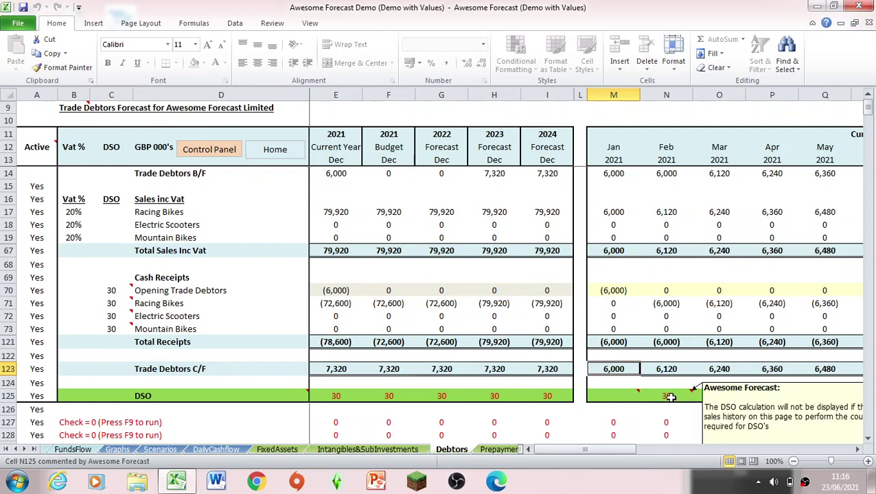
- Set the DSO days credit of the Racing Bikes sales account to 60 in the chart of accounts
left_click(257, 151)
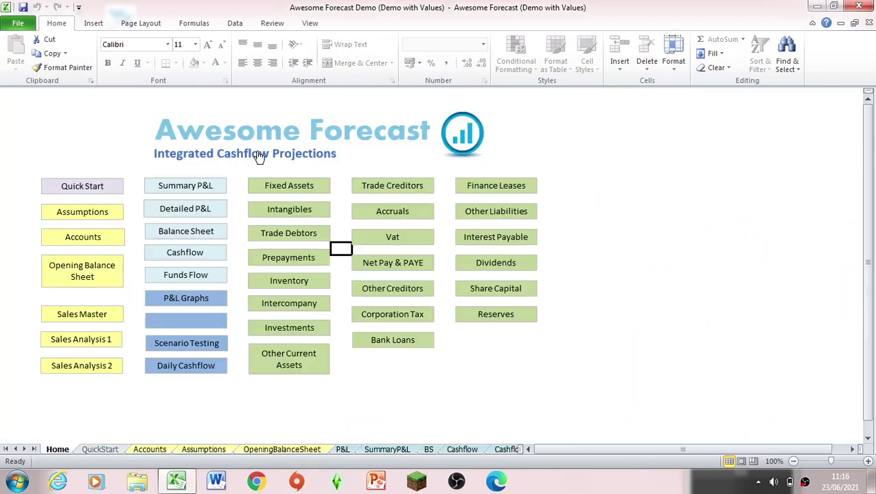
left_click(81, 241)
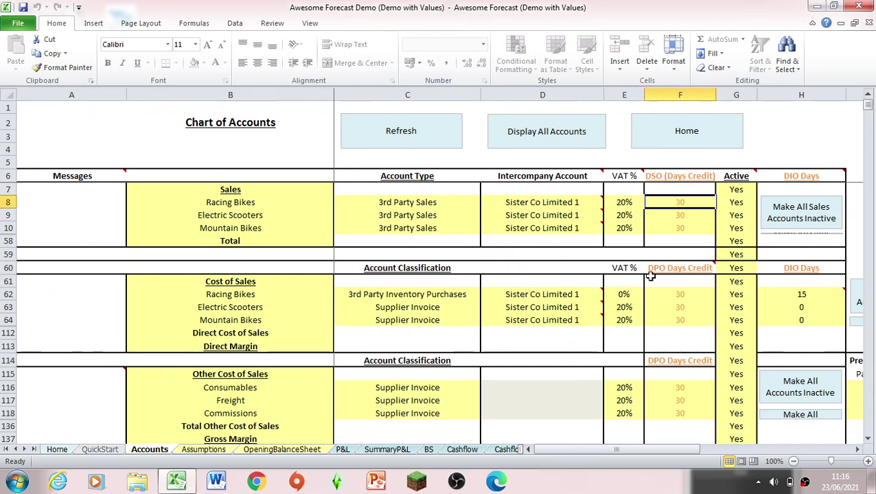
type("60")
key("Return")
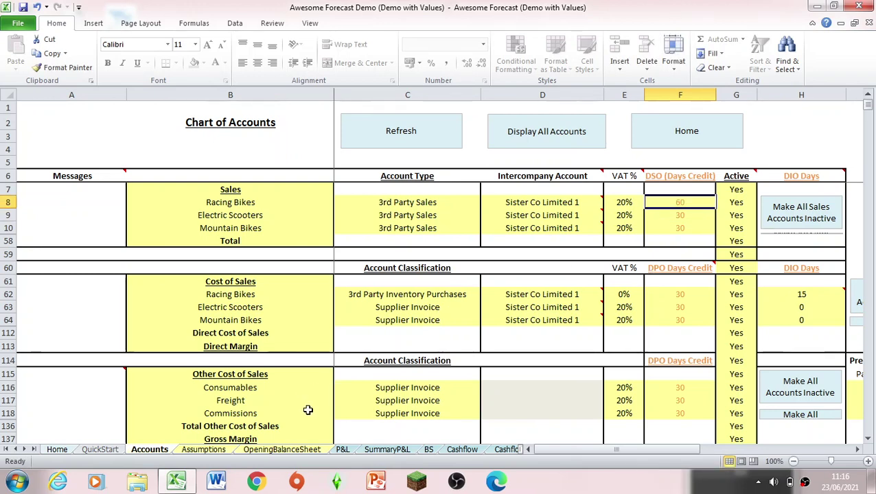
- Check the opening Trade Debtors balance and total the January and February 2021 Racing Bikes sales including VAT in the debtors forecast
left_click(294, 450)
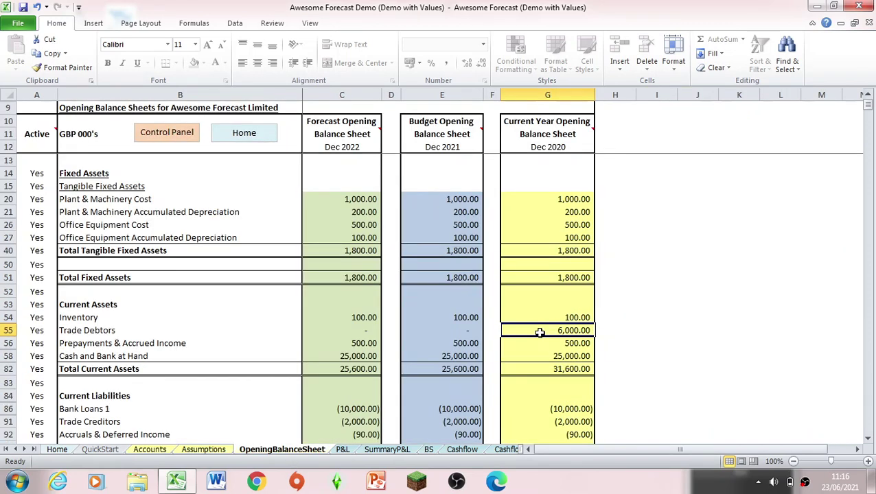
left_click(232, 137)
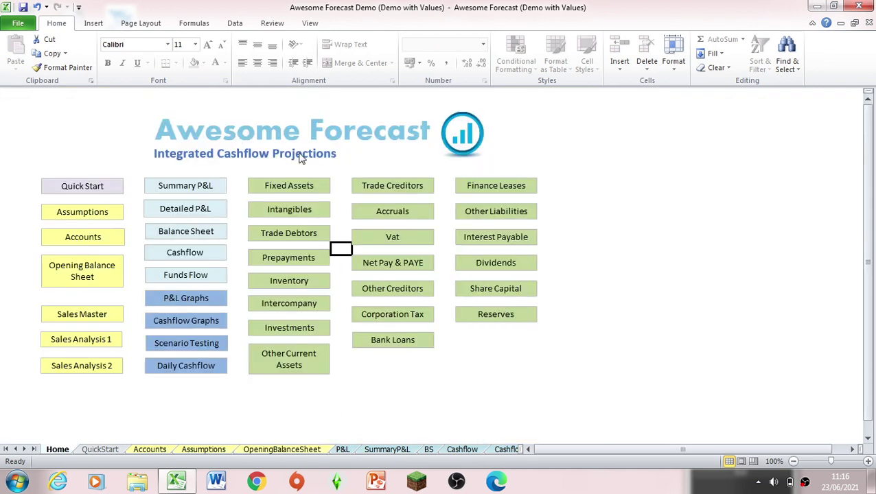
left_click(296, 242)
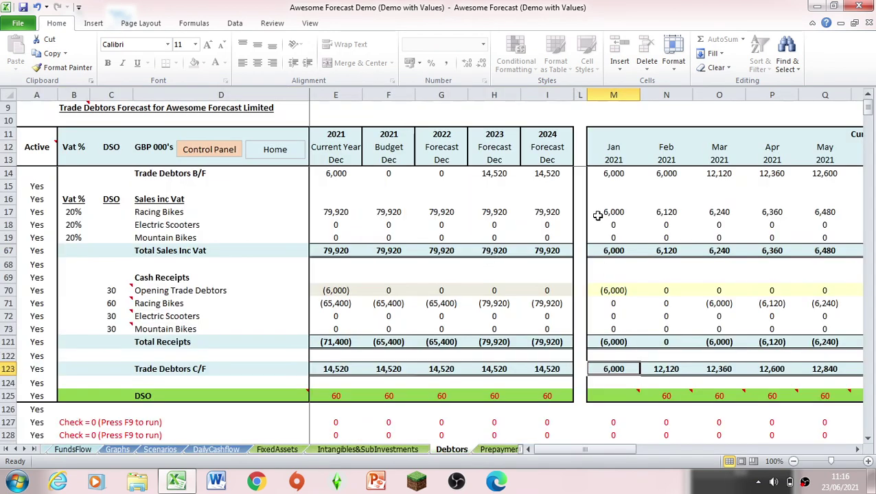
left_click_drag(596, 213, 646, 212)
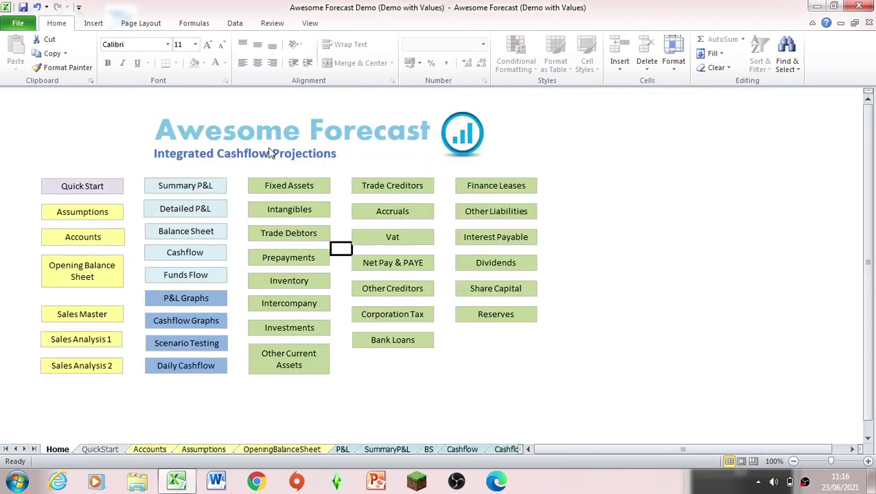
- Set Trade Debtors in the Current Year Opening Balance Sheet to 12120
left_click(277, 150)
left_click(121, 270)
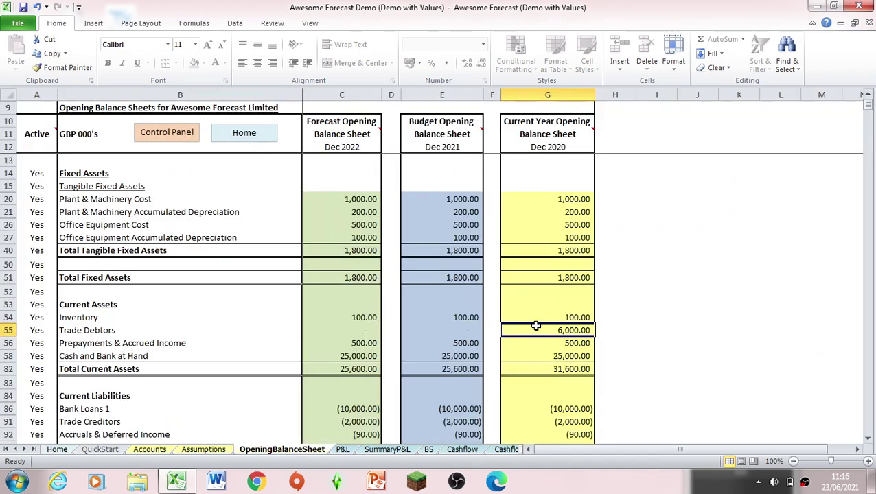
type("12,")
type("120")
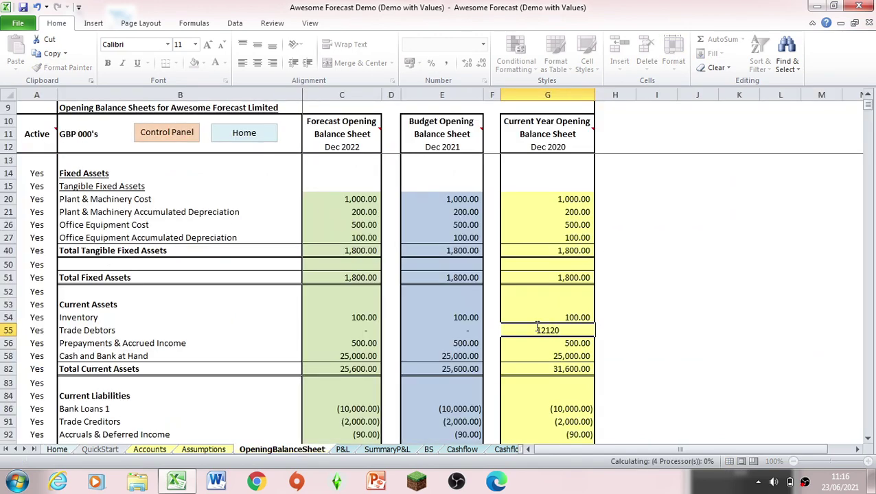
key("Return")
- Set the average DSO for opening debtors to 60 in the forecast assumptions
left_click(210, 452)
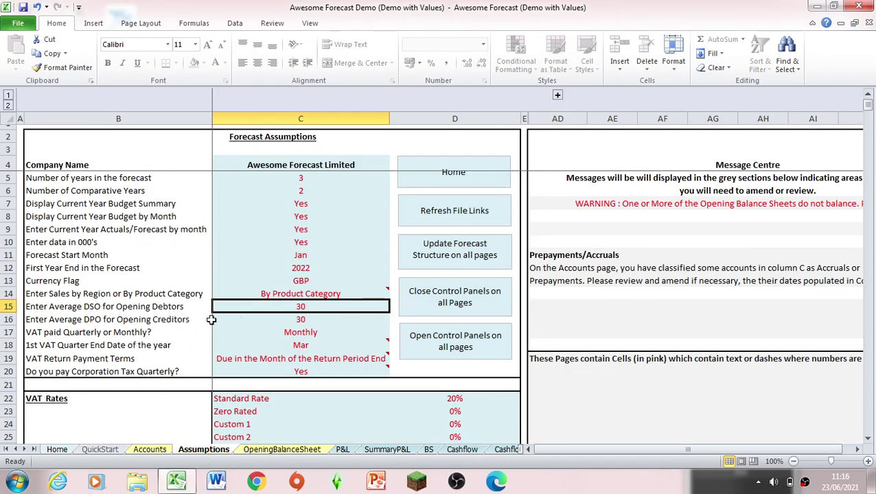
type("60")
key("Return")
left_click(282, 309)
- Reopen the Trade Debtors forecast and examine the January–February 2021 brought-forward balance, Racing Bikes sales, opening debtor receipts and carried-forward balance
left_click(443, 177)
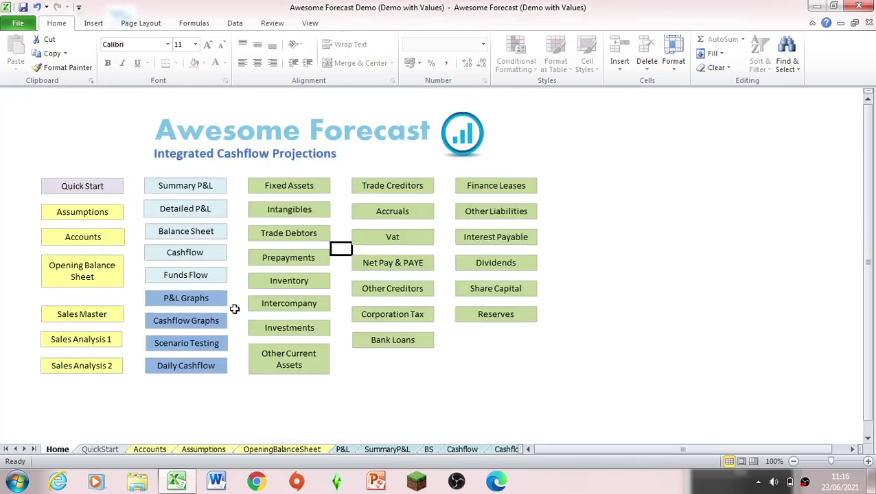
left_click(301, 237)
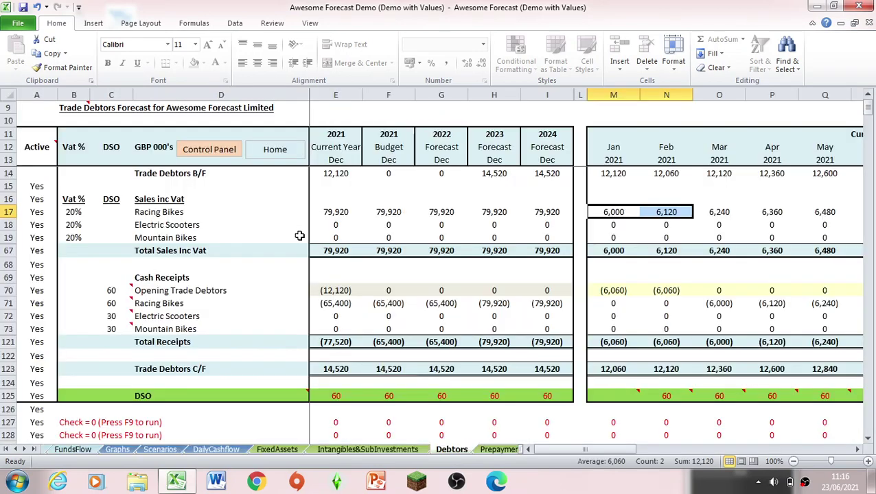
left_click(613, 177)
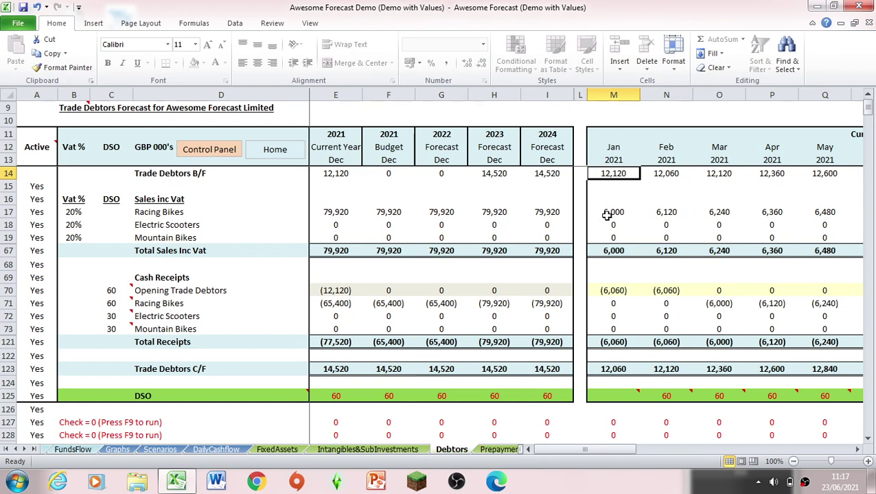
left_click_drag(614, 213, 661, 213)
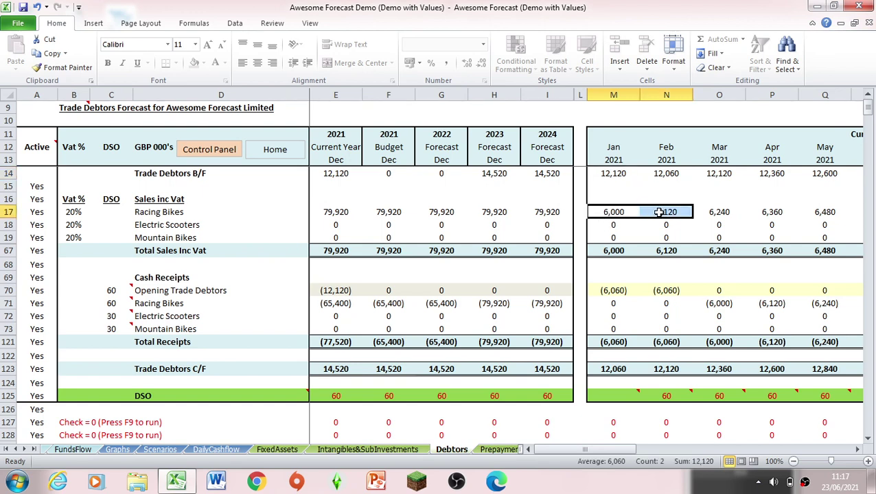
left_click(604, 291)
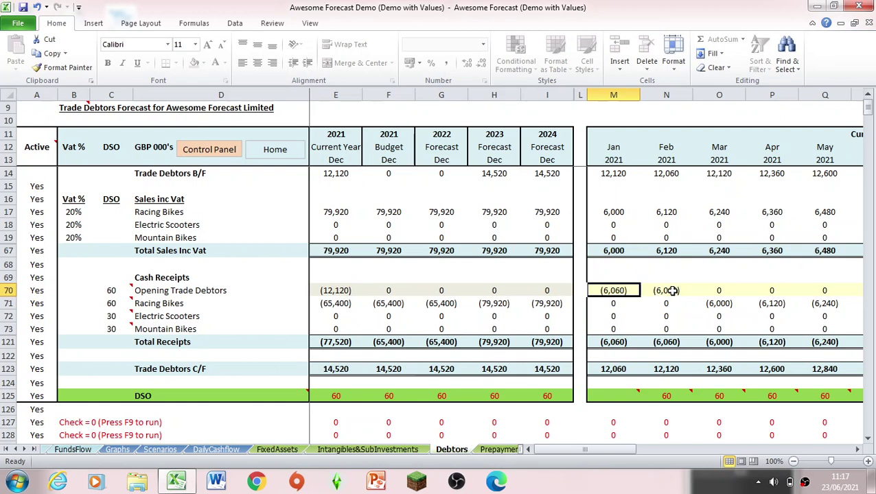
left_click(661, 369)
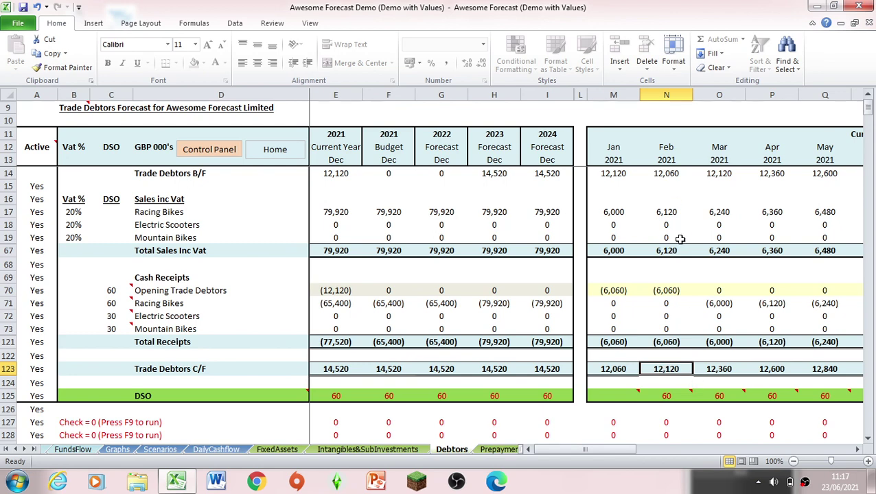
- Total the February–March and January–February 2021 Racing Bikes sales and compare them with the February carried-forward debtors balance
left_click_drag(668, 215, 705, 213)
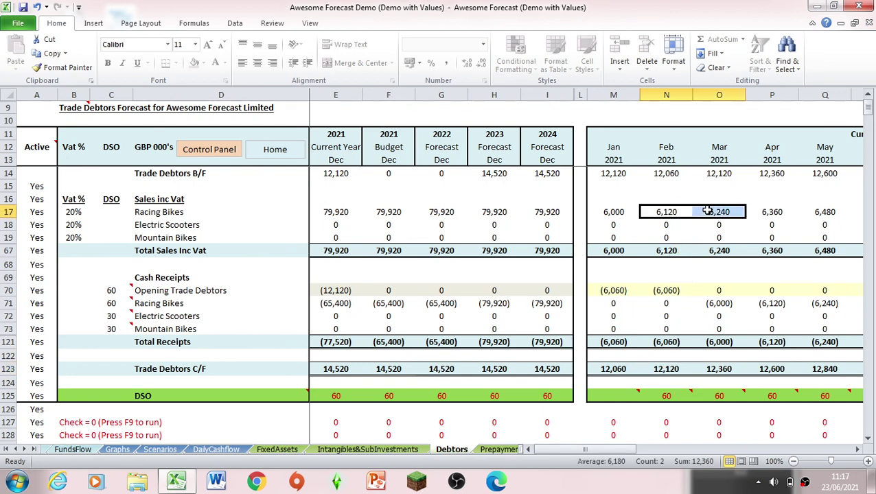
left_click_drag(611, 214, 649, 212)
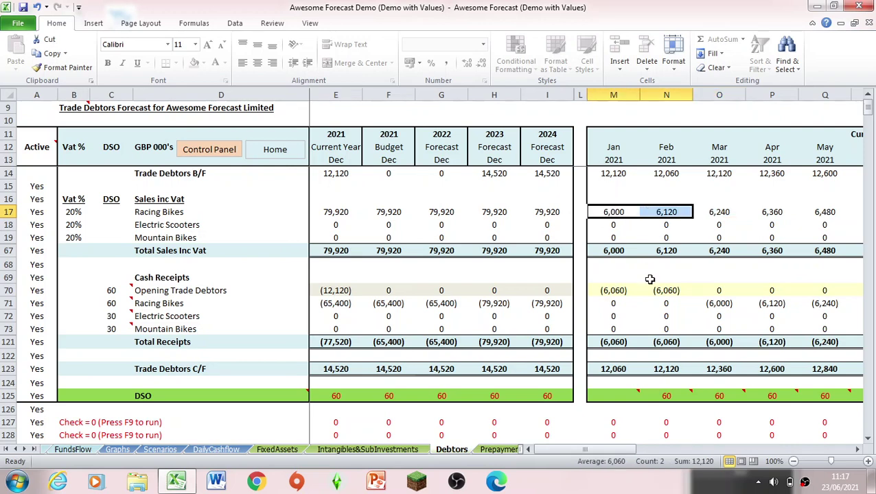
left_click(658, 370)
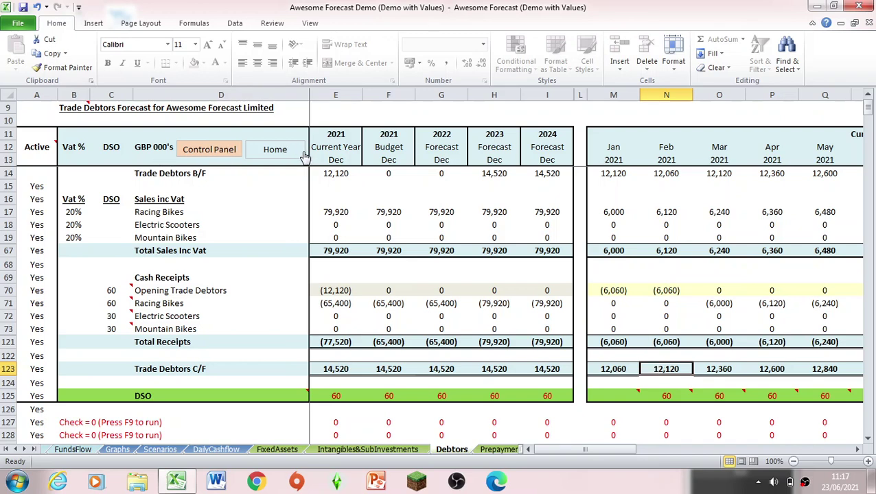
- Set the DSO for the Racing Bikes sales account to 0 in the Chart of Accounts
left_click(277, 150)
left_click(84, 237)
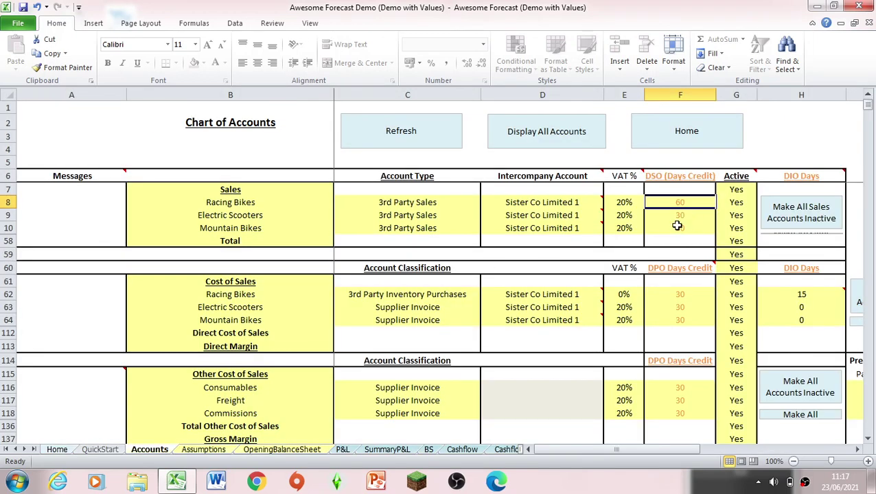
type("0")
key("Return")
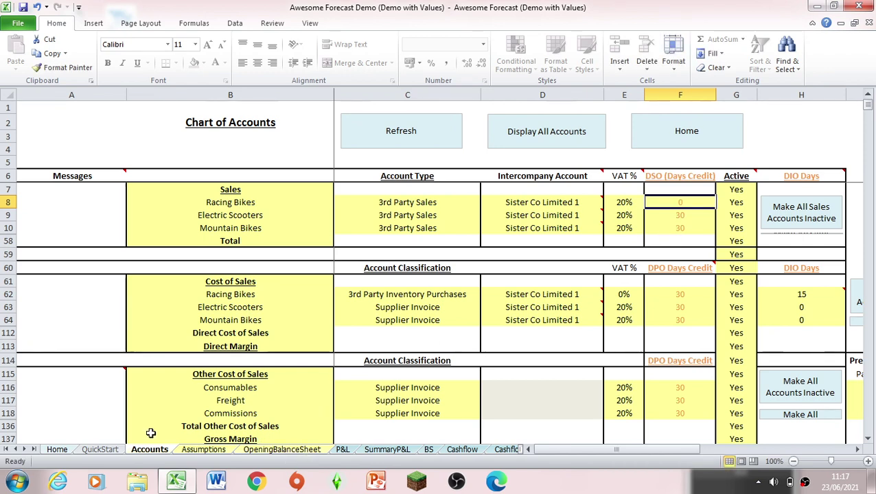
- Clear the Trade Debtors value in the Current Year Opening Balance Sheet
left_click(266, 450)
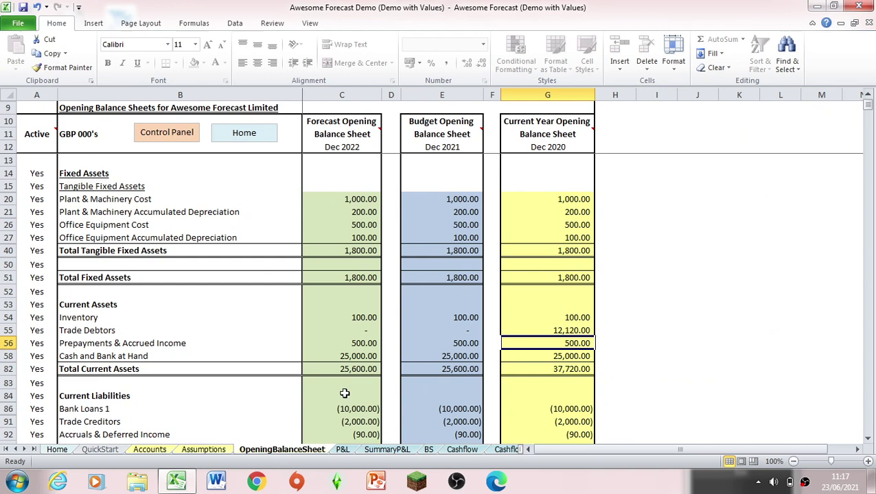
left_click(538, 331)
key("Delete")
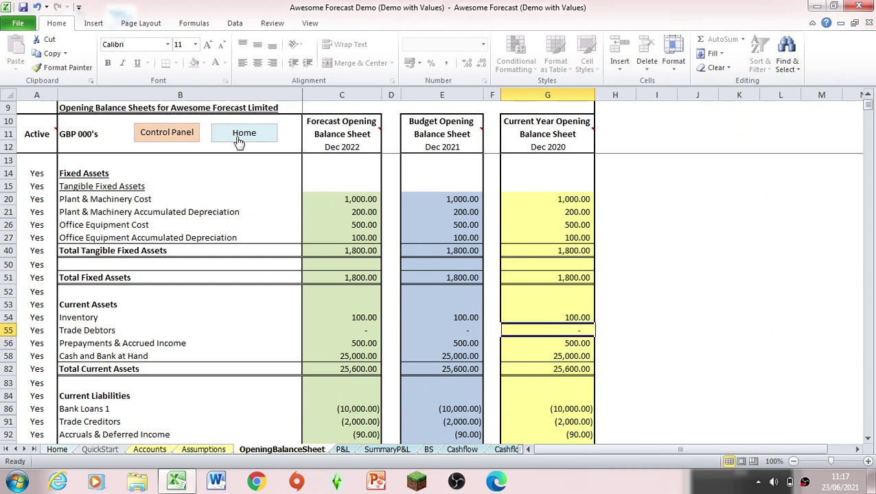
- Set the average DSO for opening debtors to 0 in the forecast assumptions
left_click(203, 450)
mouse_move(275, 350)
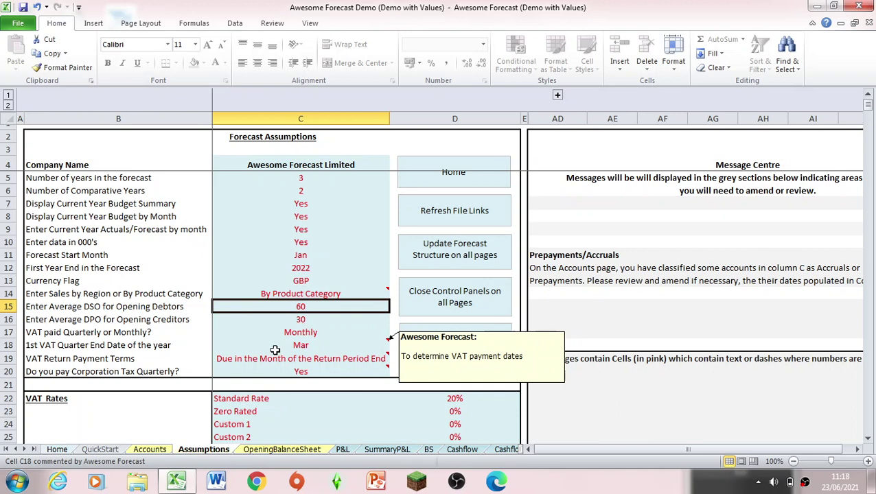
type("0")
key("Return")
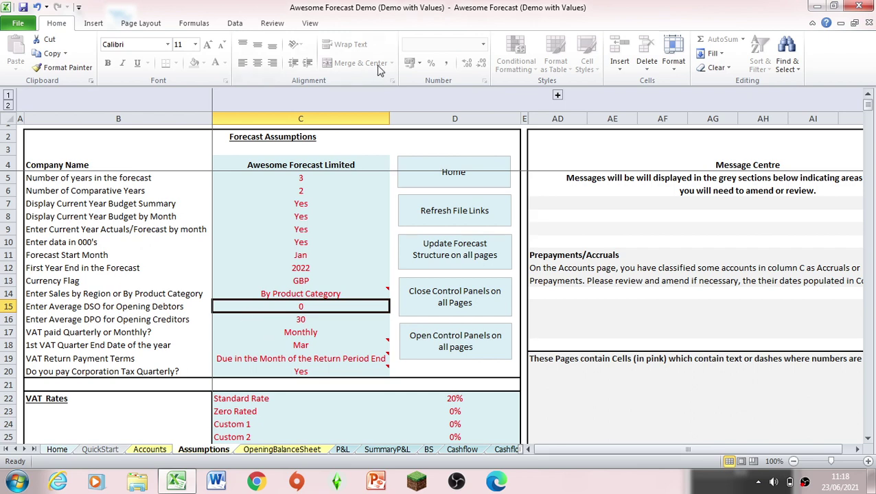
- Reopen the Trade Debtors forecast and examine January 2021 brought-forward balance, Racing Bikes sales and receipts, and the monthly carried-forward balances
left_click(434, 184)
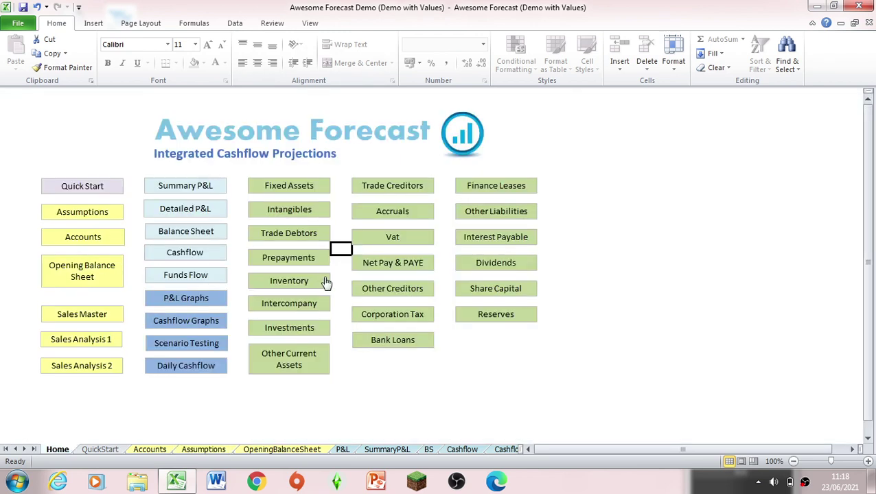
left_click(303, 241)
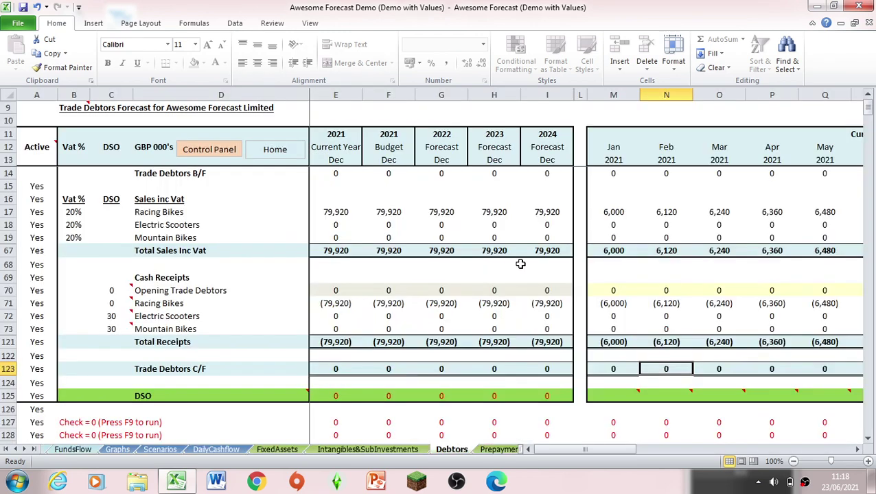
left_click(589, 176)
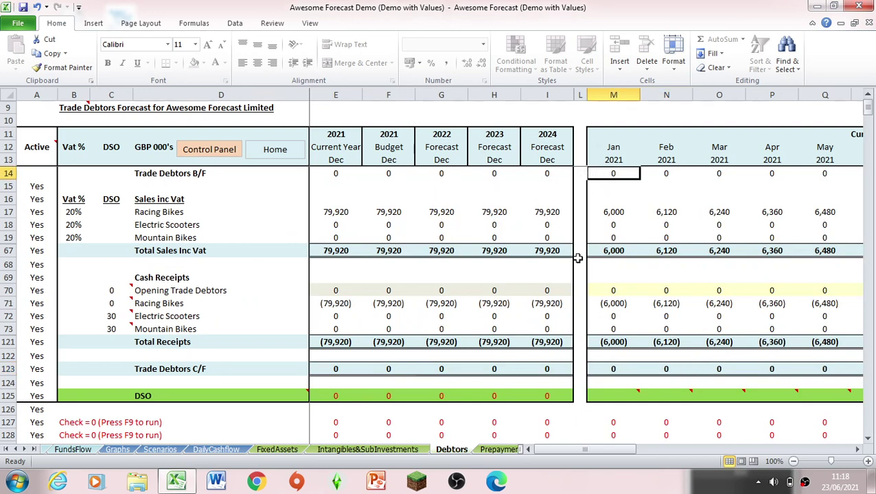
key("Down")
key("Down")
key("Down")
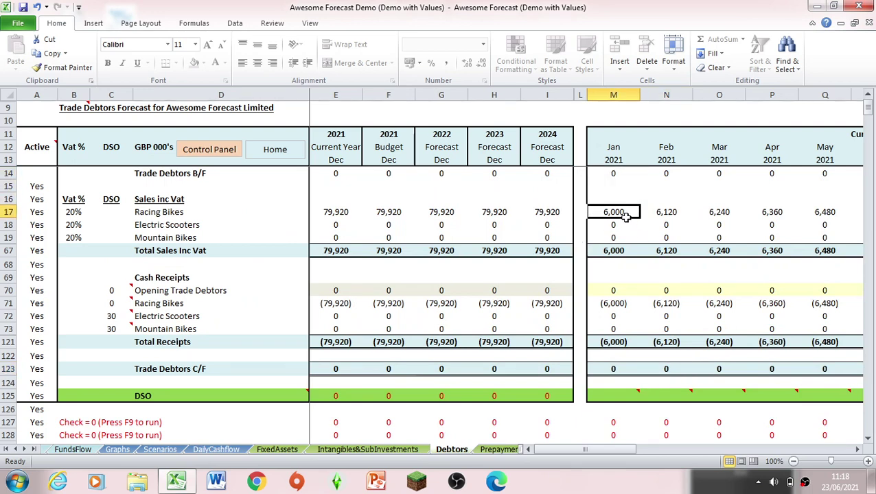
left_click(613, 303)
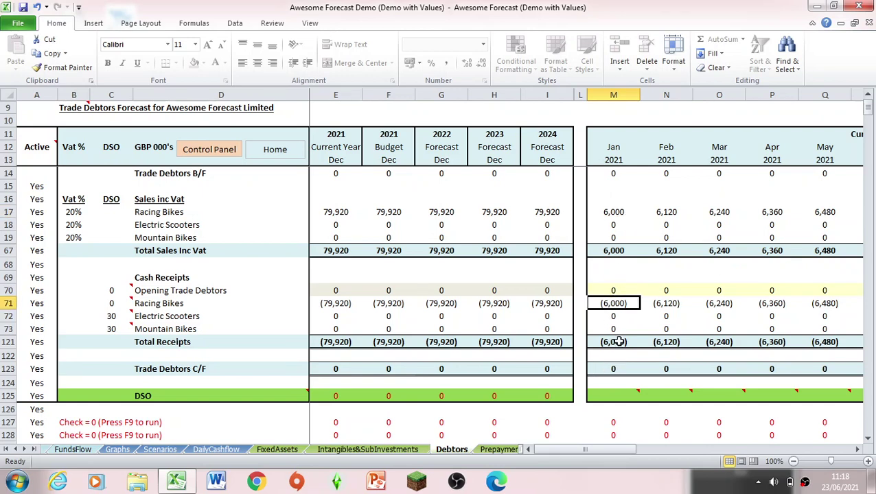
left_click(603, 368)
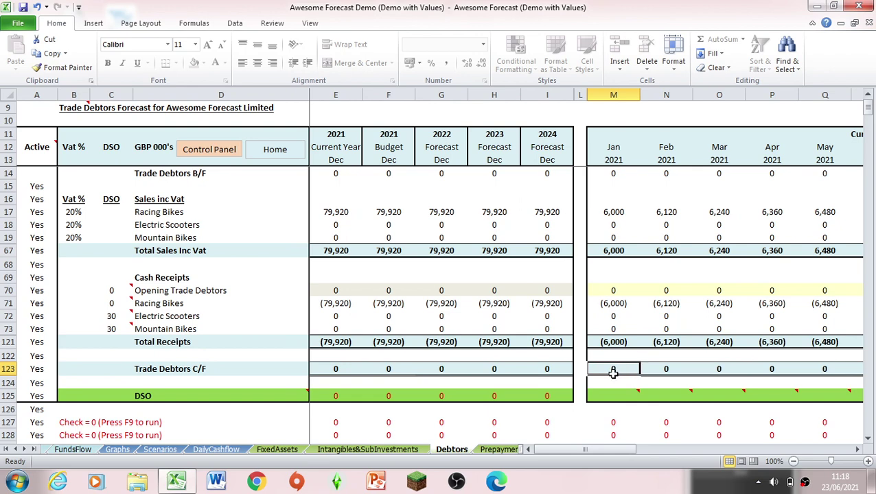
key("Right")
key("Right")
key("Right")
key("Left")
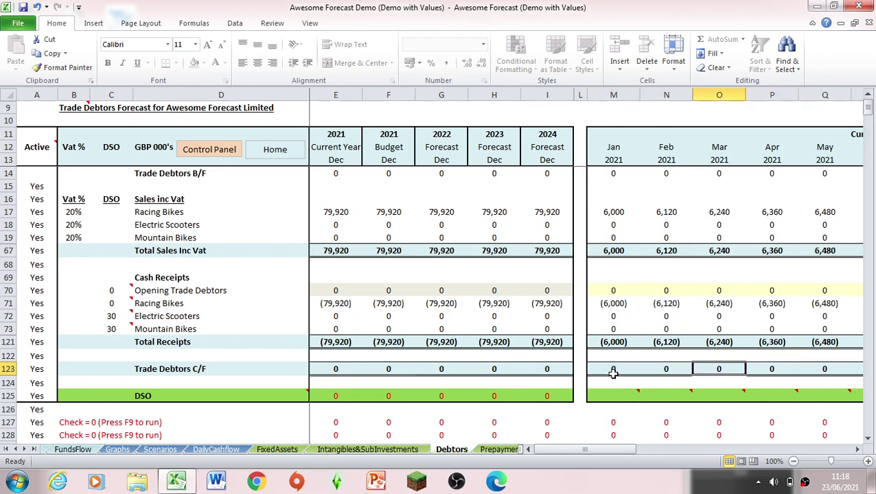
left_click(613, 371)
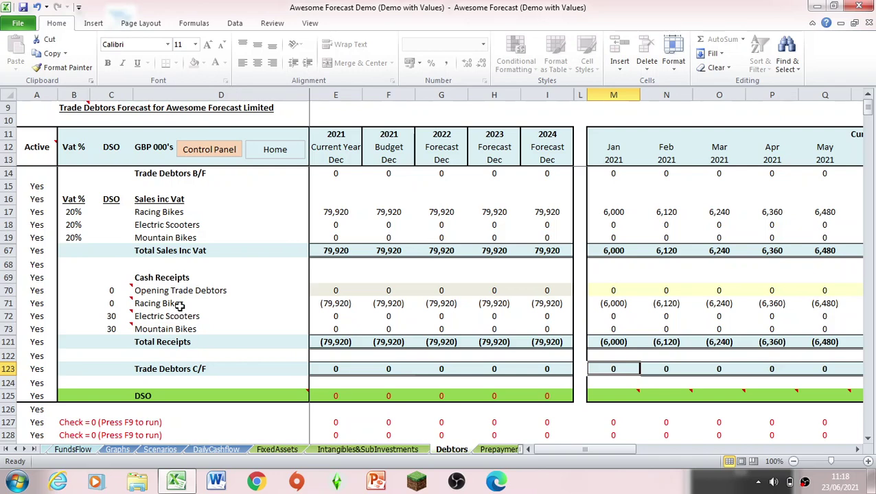
- Check the forecast assumptions and set the DSO for the Racing Bikes sales account to -15 in the Chart of Accounts
left_click(271, 153)
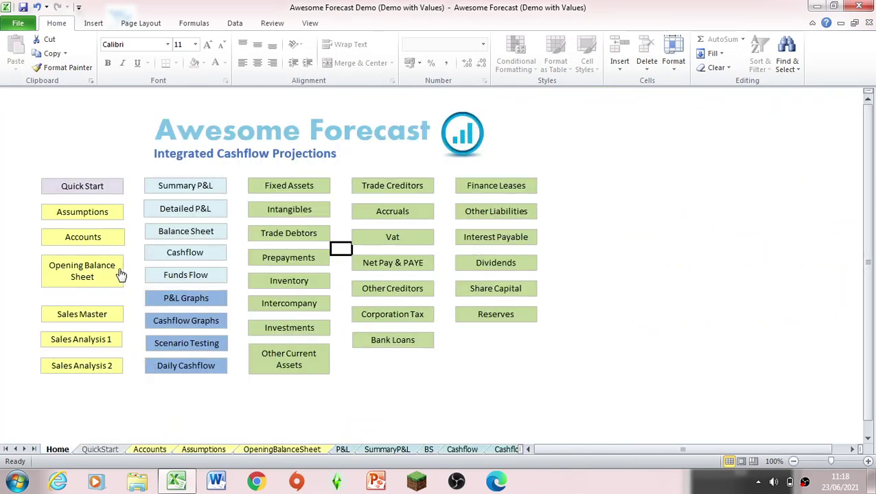
left_click(99, 219)
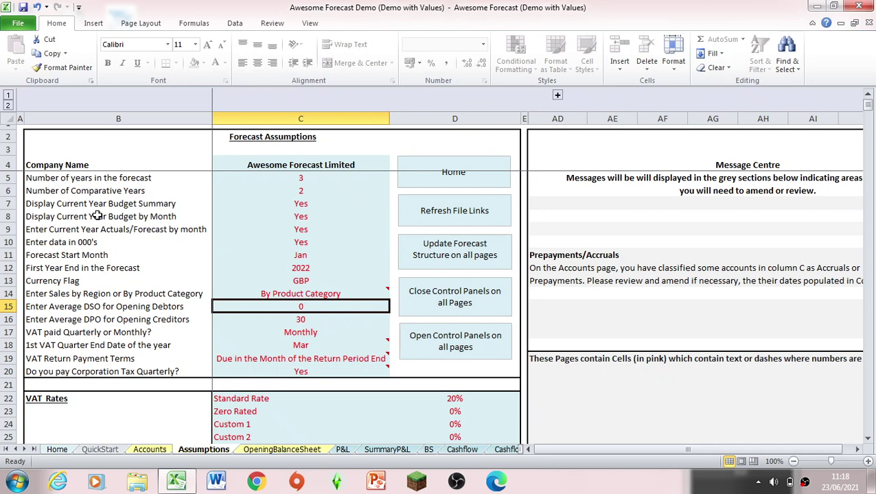
left_click(438, 165)
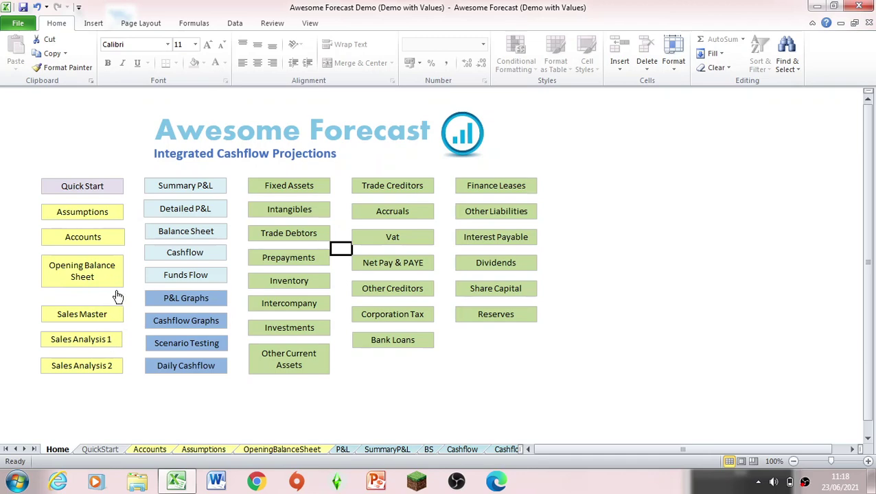
left_click(97, 242)
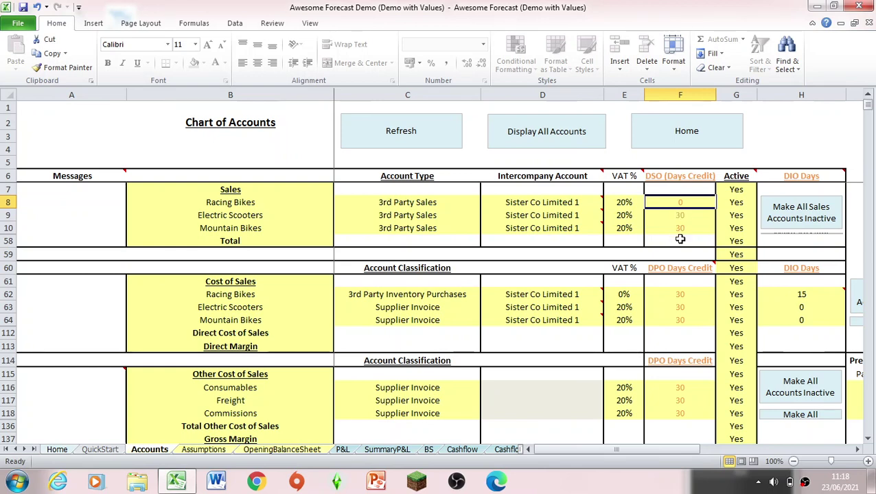
type("-15")
key("Return")
- Set Trade Debtors in the Current Year Opening Balance Sheet to -3000
left_click(274, 450)
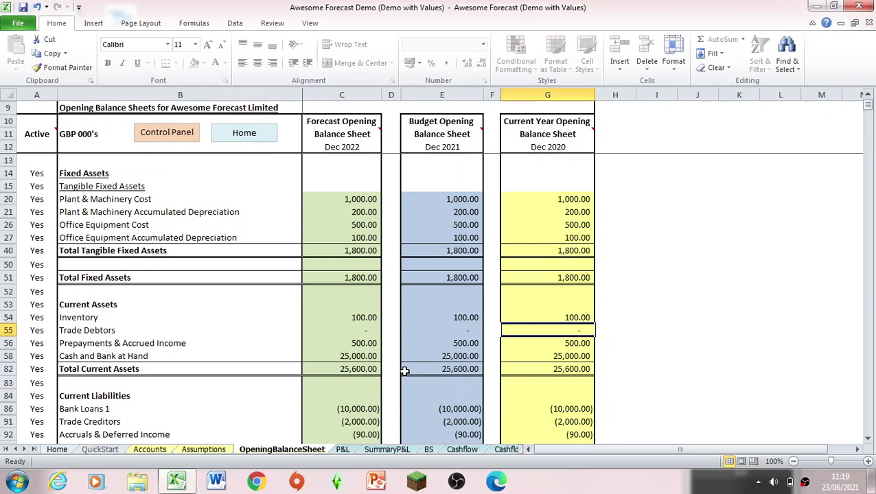
type("-3000")
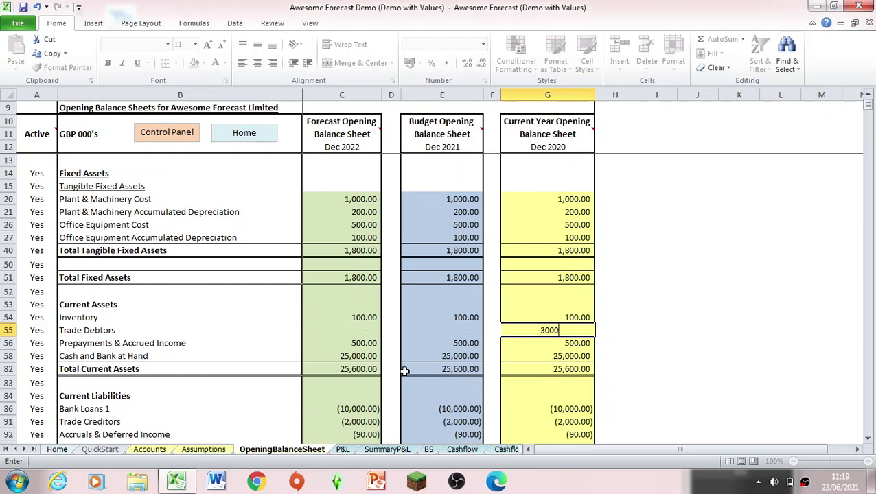
key("Return")
key("Up")
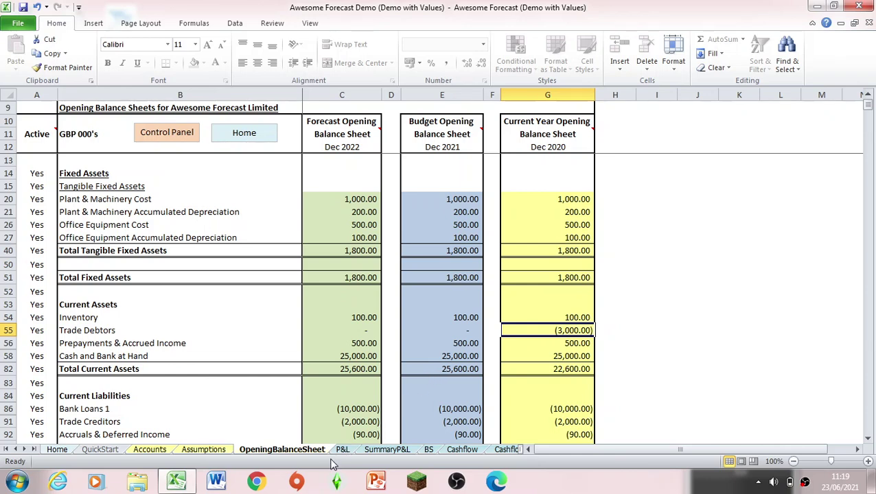
- Check the average DSO for opening debtors, and reopen the Trade Debtors forecast to examine January 2021 from brought-forward balance to Racing Bikes receipts
left_click(187, 450)
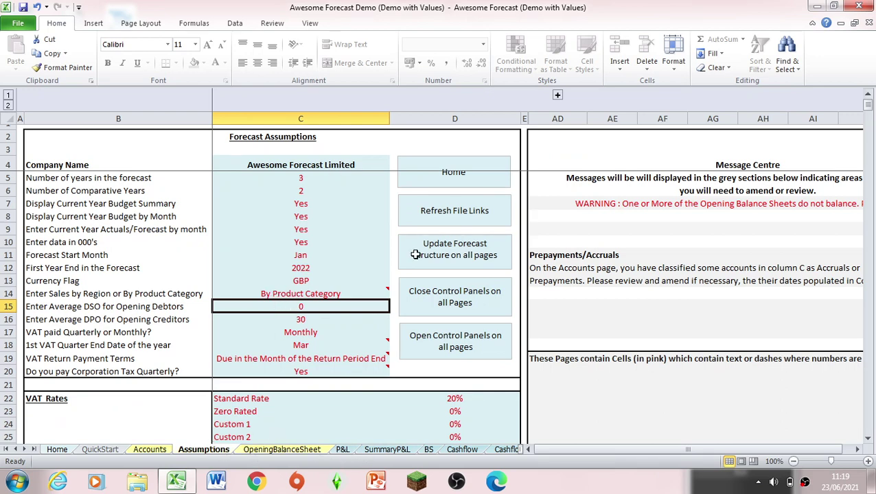
left_click(464, 195)
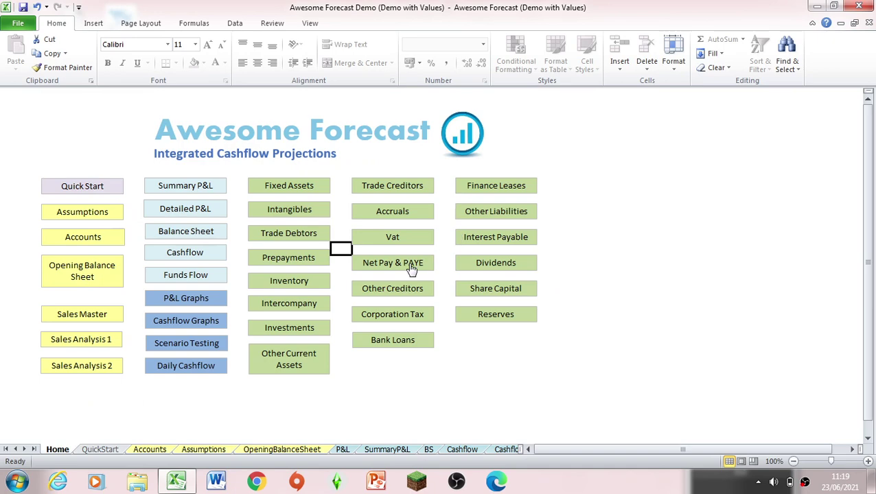
left_click(362, 191)
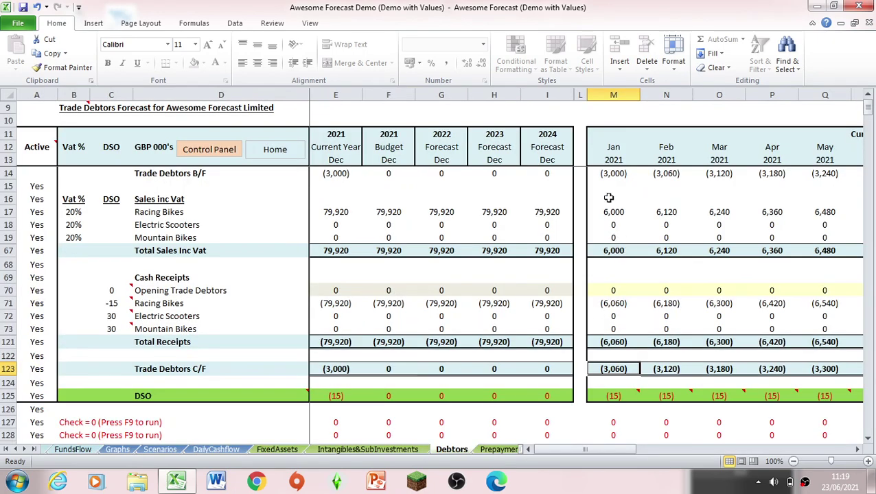
left_click(603, 171)
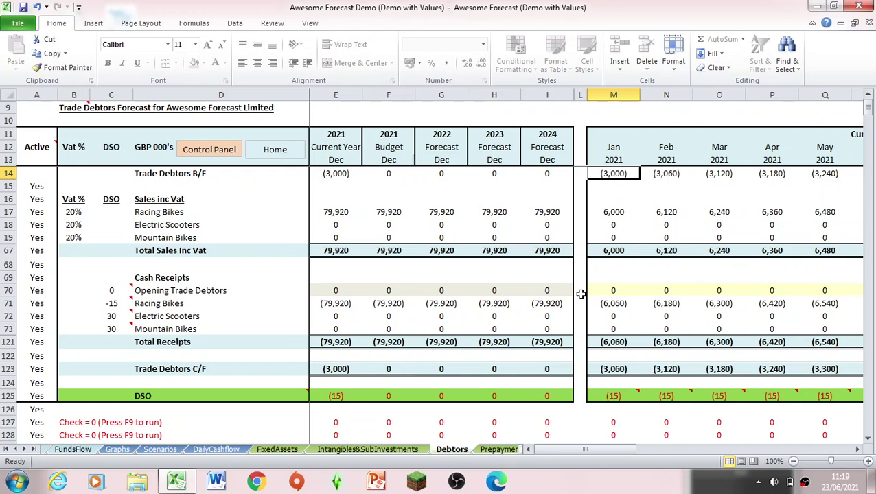
key("Down")
key("Down")
key("Down")
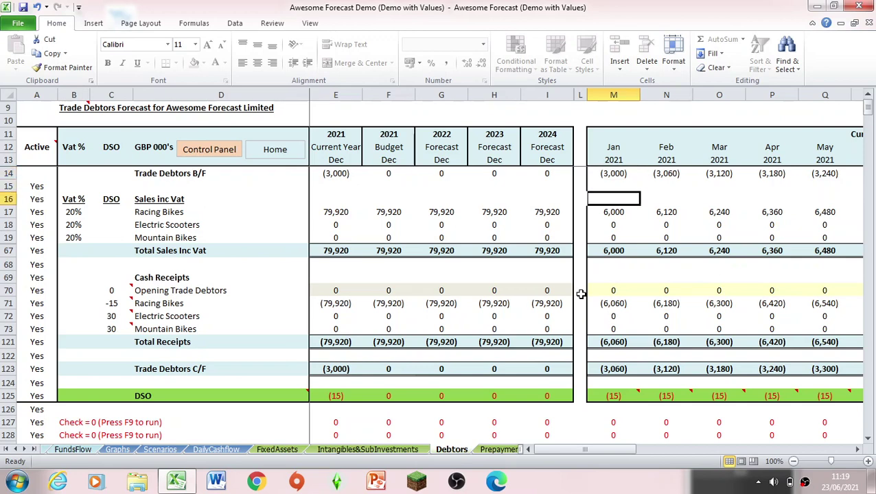
key("Down")
key("Down")
key("Down")
key("Down")
key("Down")
key("Down")
key("Down")
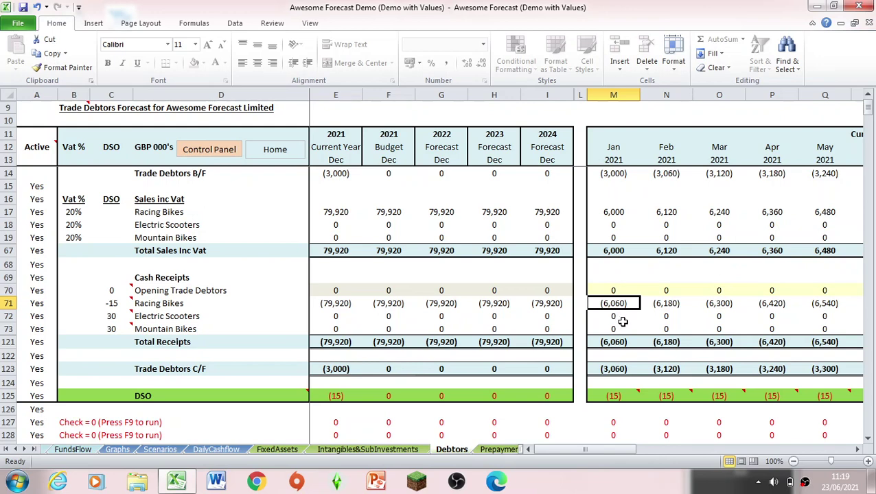
- Compare the January and February 2021 Racing Bikes sales with the January Racing Bikes receipts and carried-forward debtors balance
left_click(676, 215)
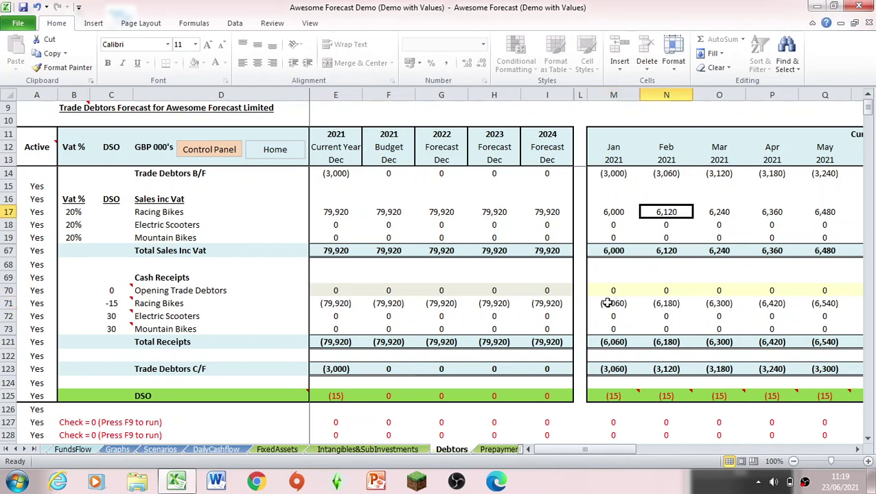
left_click(609, 210)
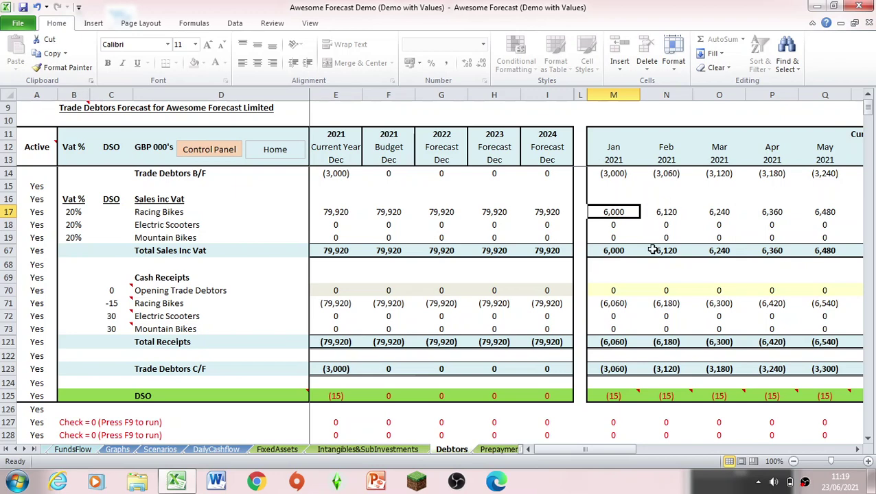
left_click(602, 309)
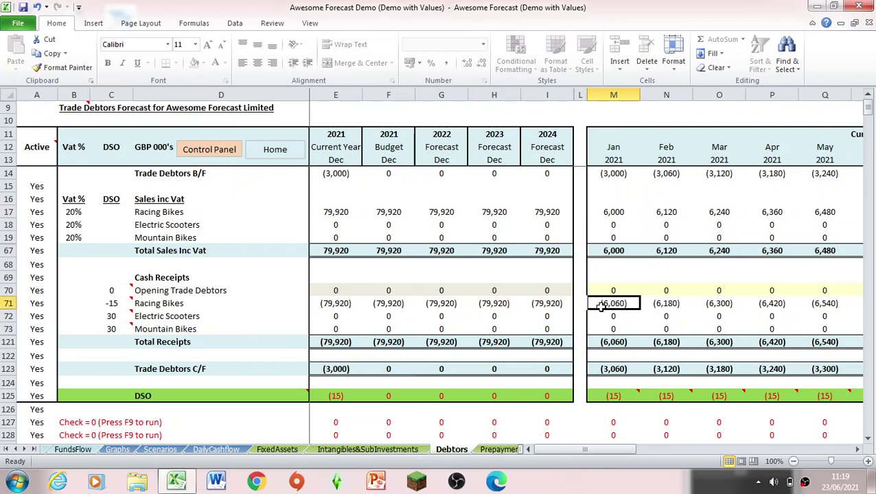
left_click(598, 371)
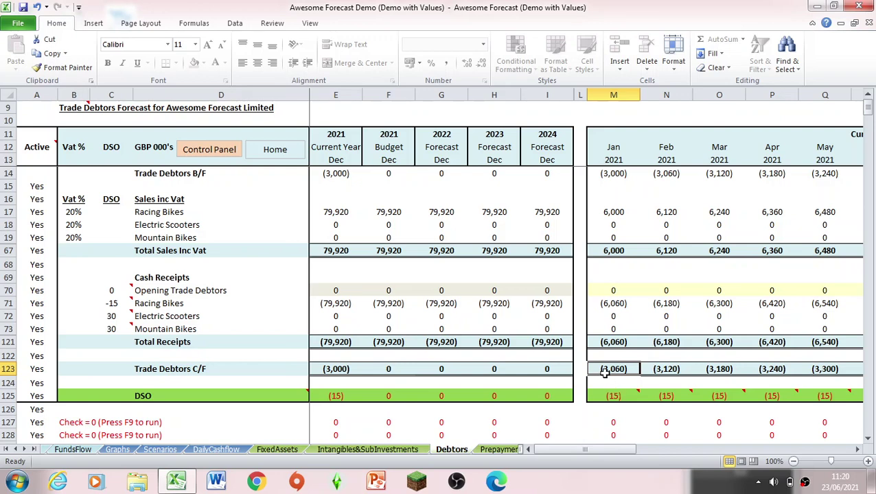
left_click(667, 211)
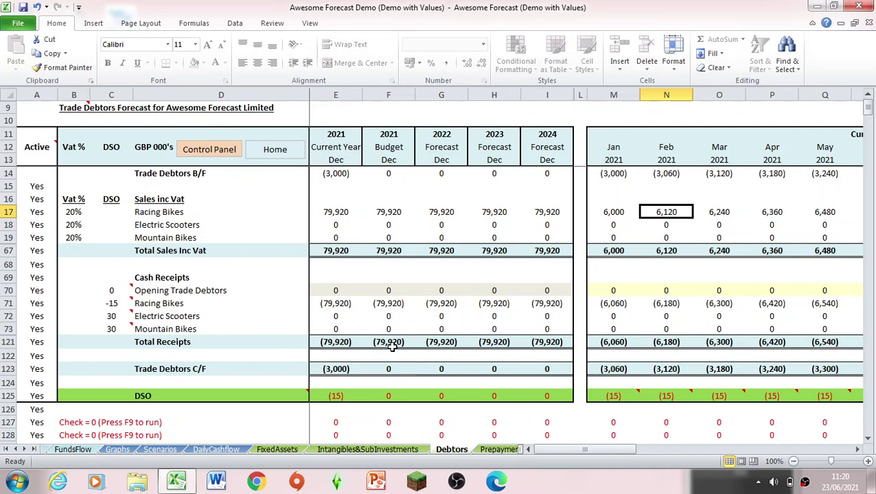
- Compare the January 2021 Debtor Receipts in the Cashflow forecast with the January Total Receipts in the Trade Debtors forecast
left_click(275, 151)
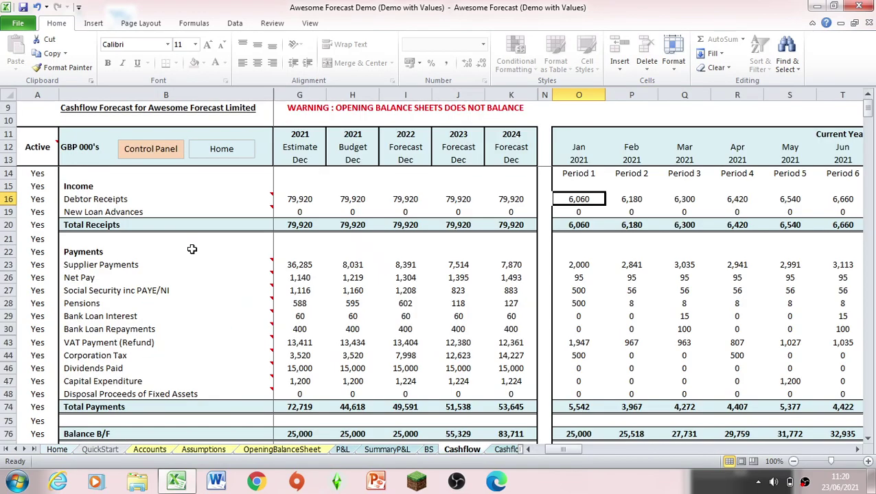
left_click(185, 251)
left_click(217, 160)
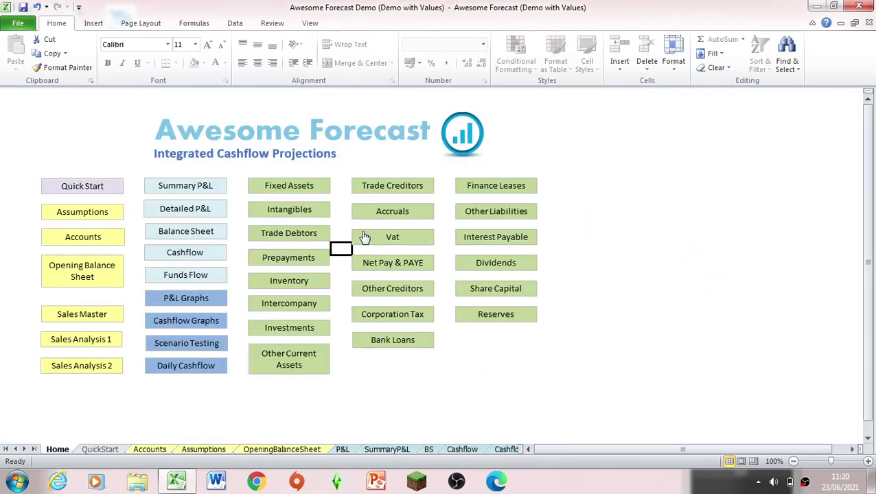
left_click(300, 235)
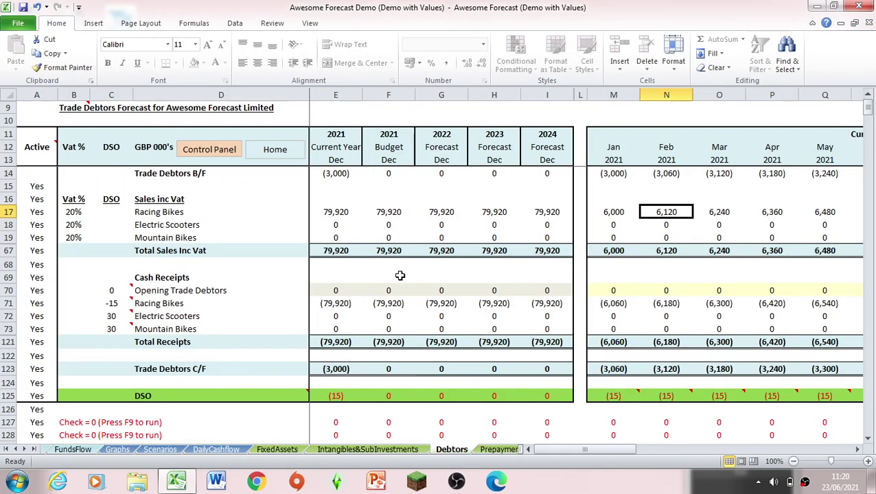
left_click(604, 342)
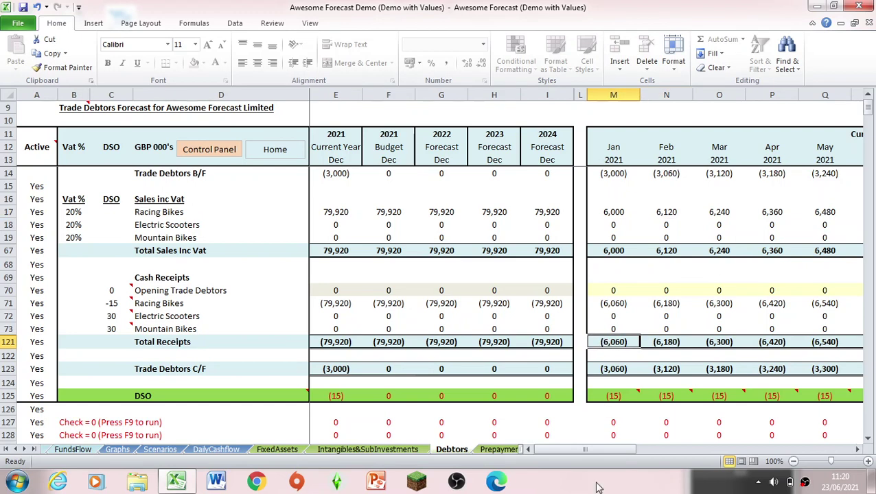
left_click(268, 154)
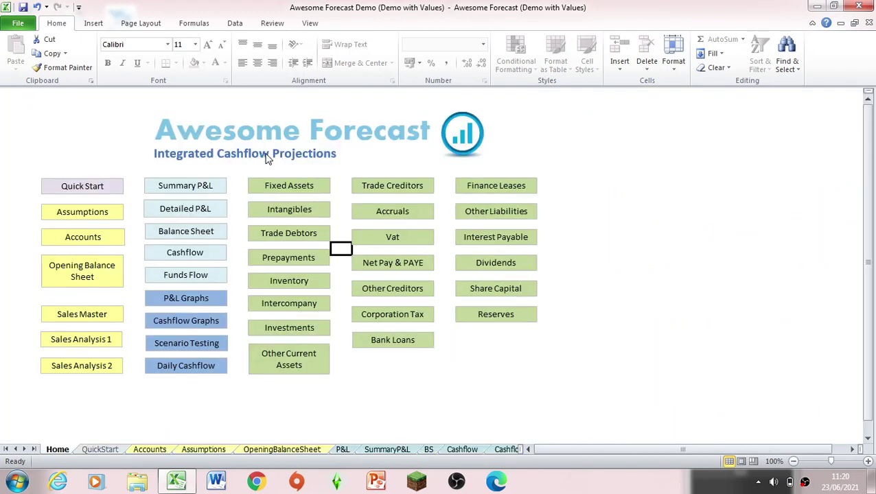
left_click(292, 232)
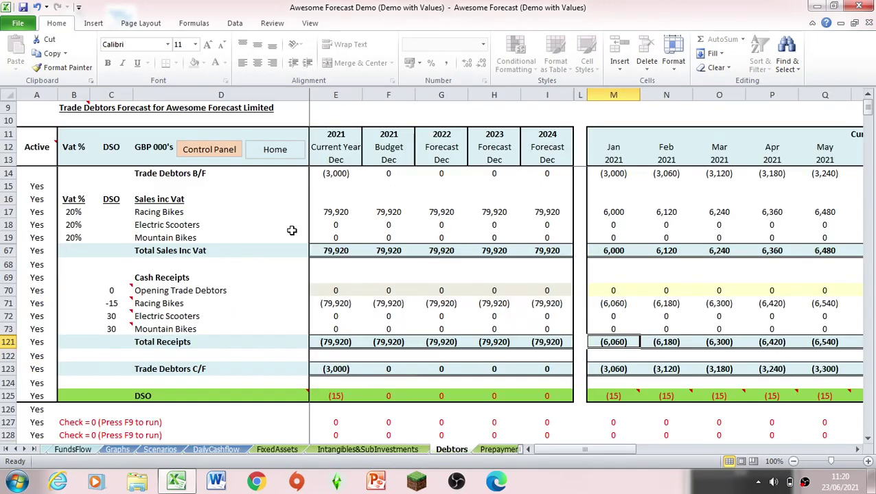